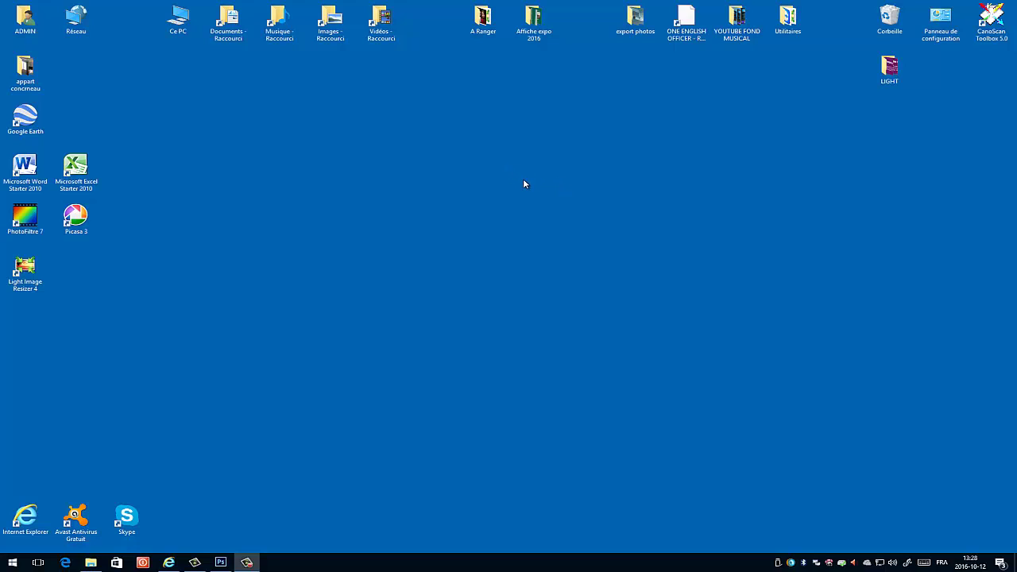
Create a new folder on the desktop and name it with the person's first name.
right_click(524, 183)
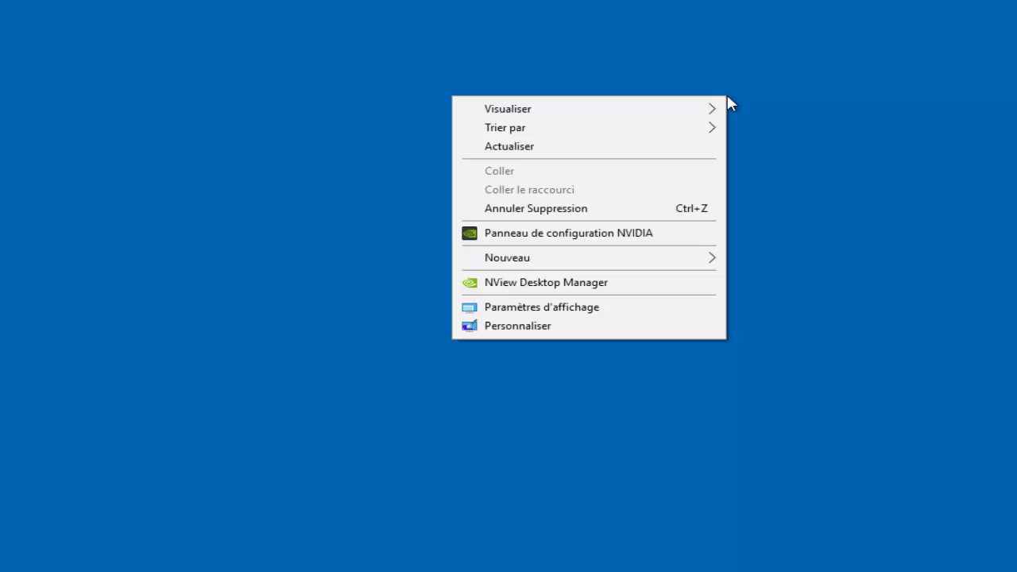
mouse_move(677, 108)
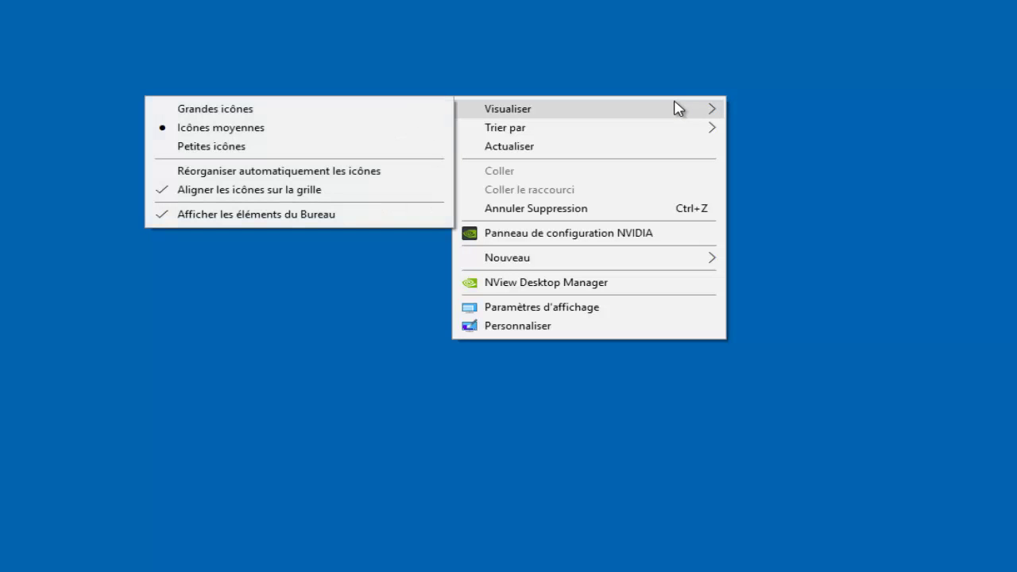
mouse_move(553, 264)
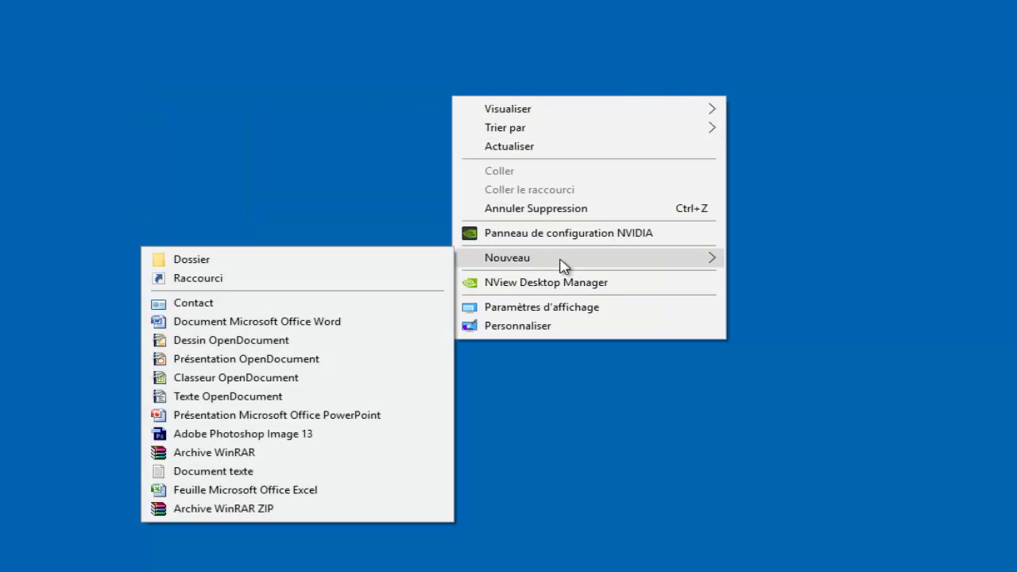
left_click(298, 260)
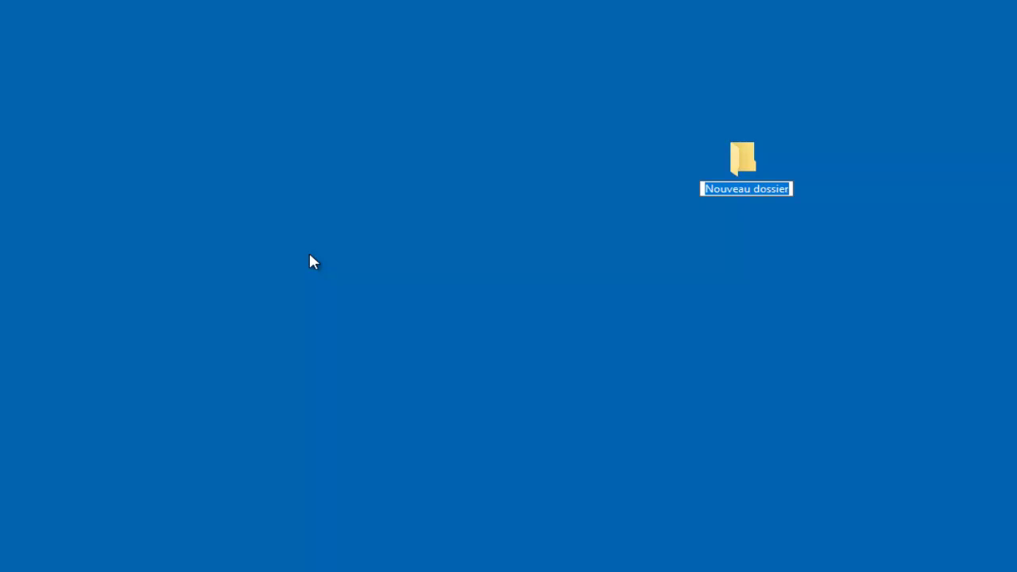
type("laurent")
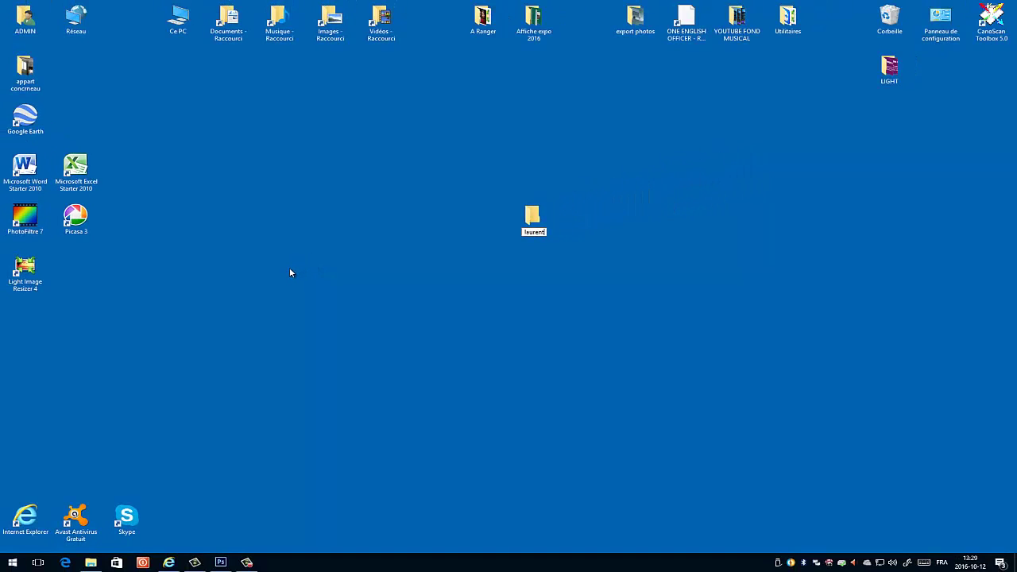
key("Return")
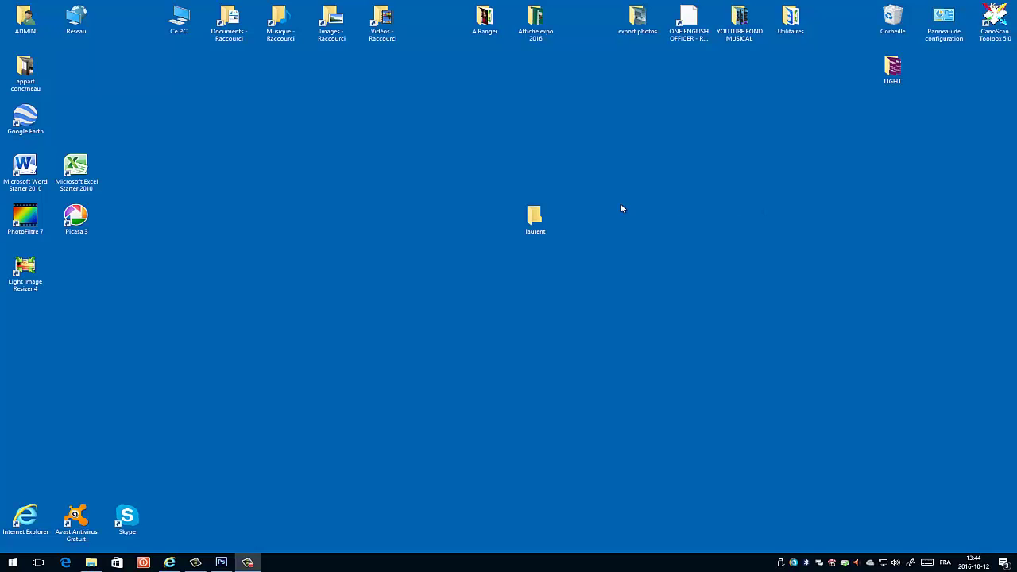
Open the new desktop folder in a maximised window and leave its ribbon expanded.
double_click(538, 213)
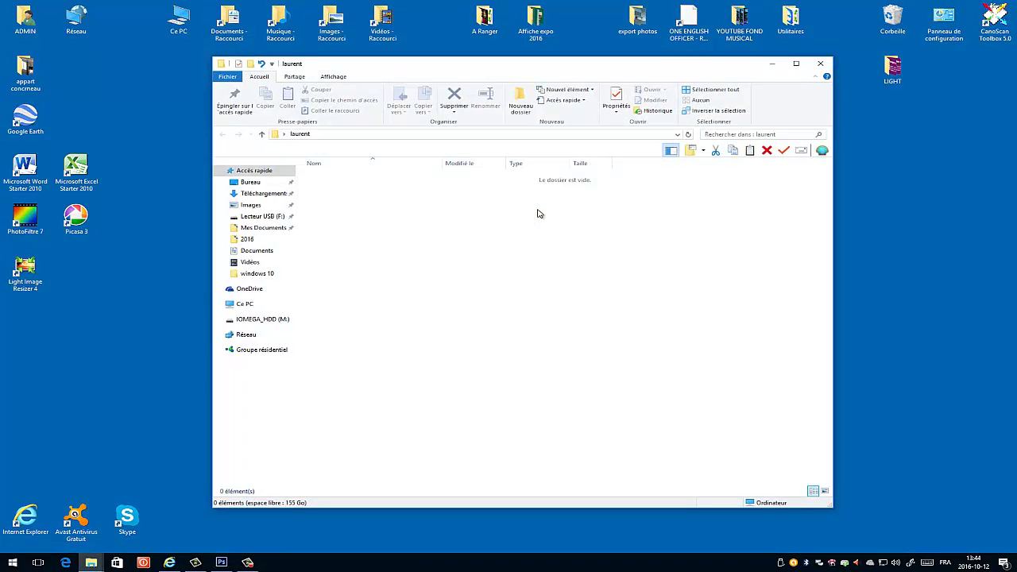
left_click(826, 63)
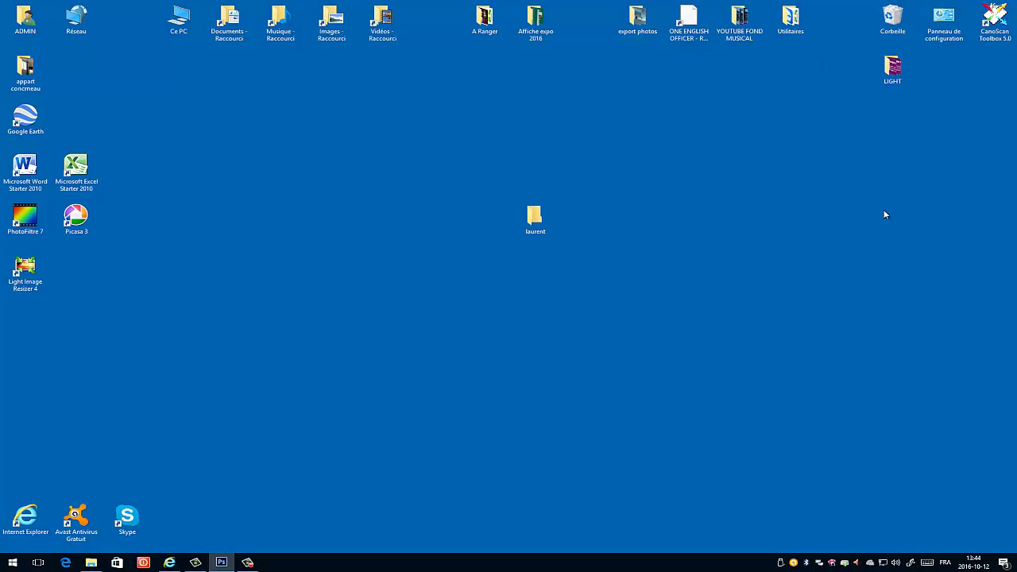
double_click(532, 220)
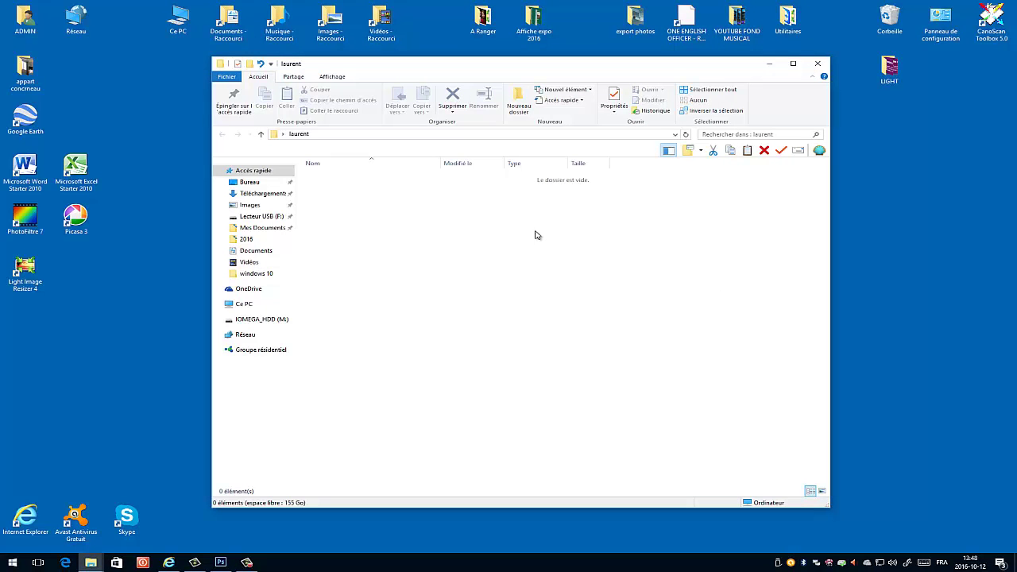
double_click(579, 69)
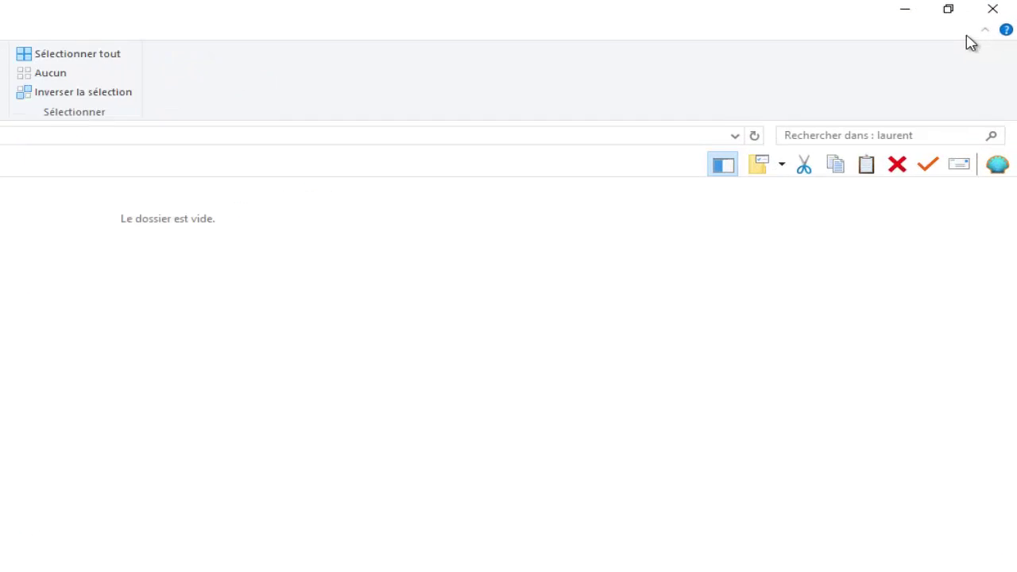
left_click(999, 16)
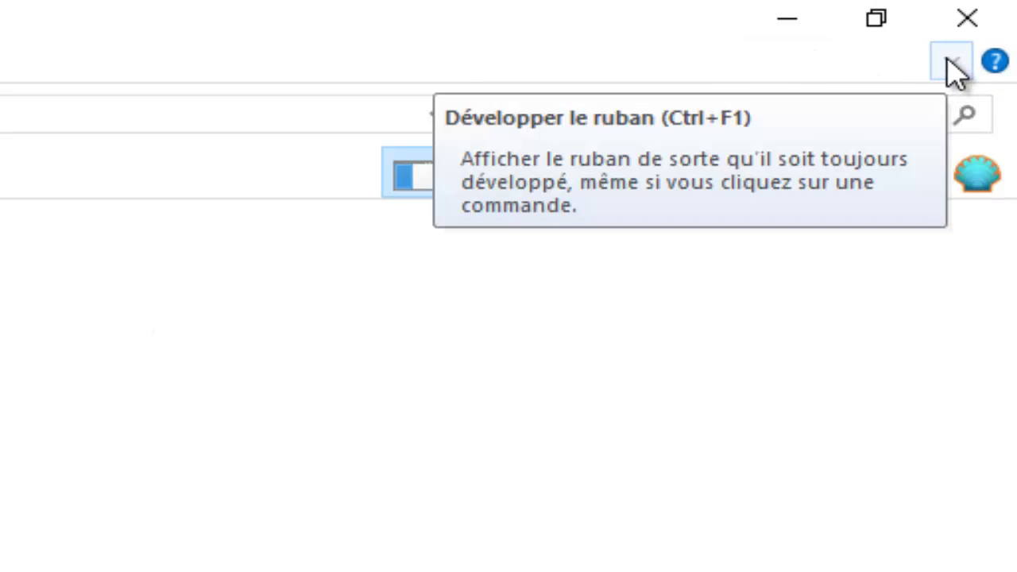
left_click(951, 62)
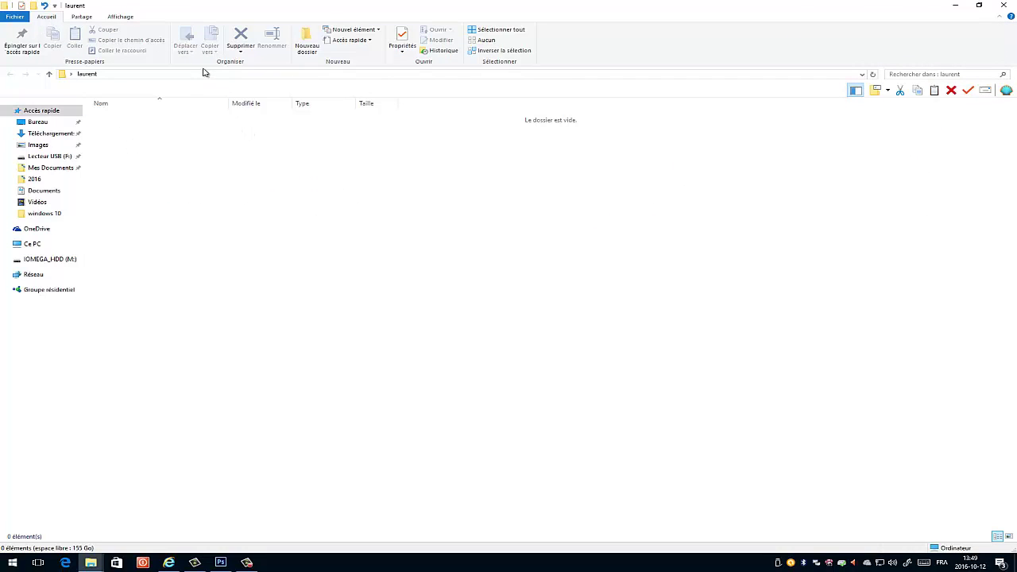
Create three subfolders named vert, jaune and bleu inside the open folder.
left_click(309, 44)
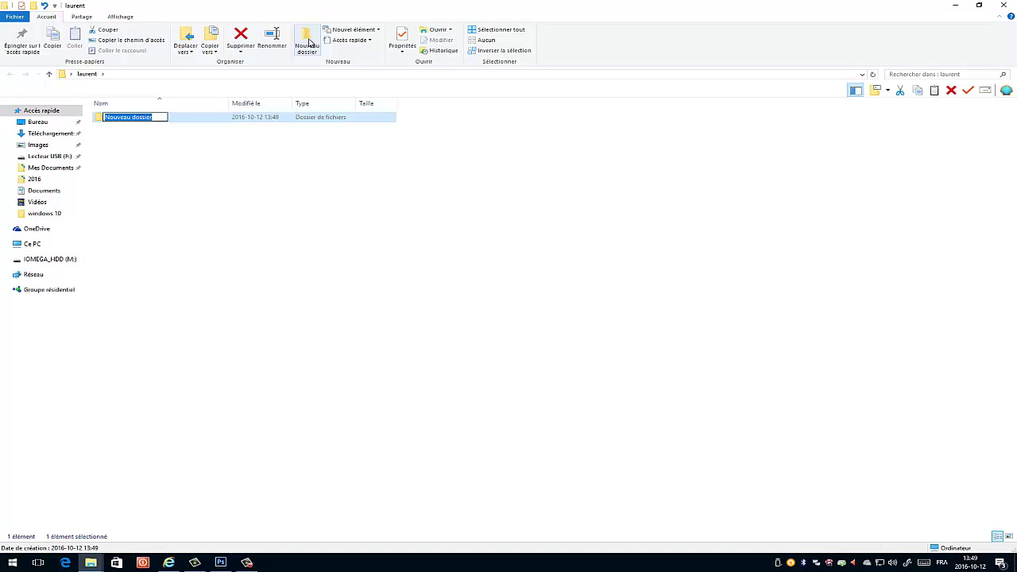
type("vert")
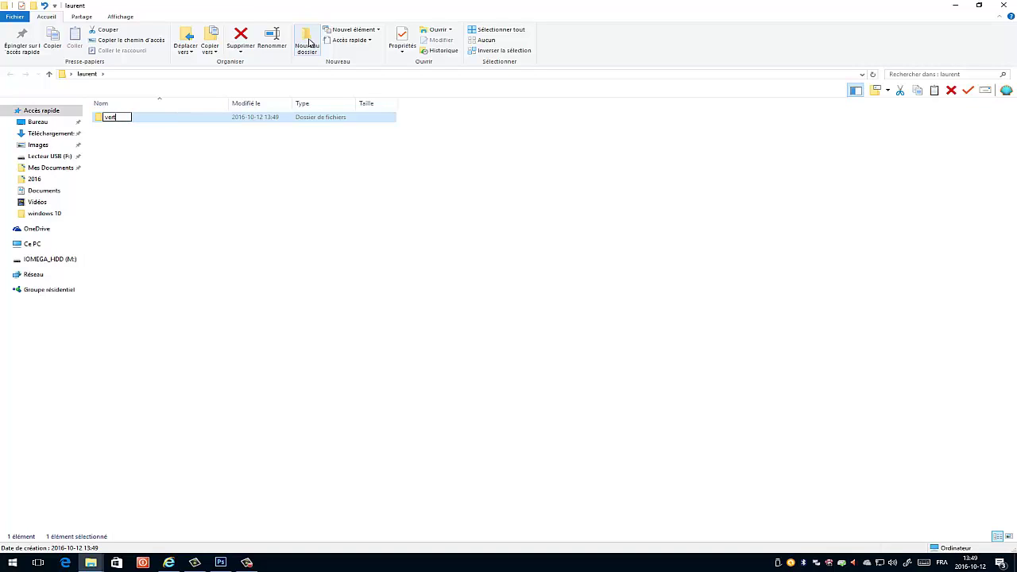
key("Return")
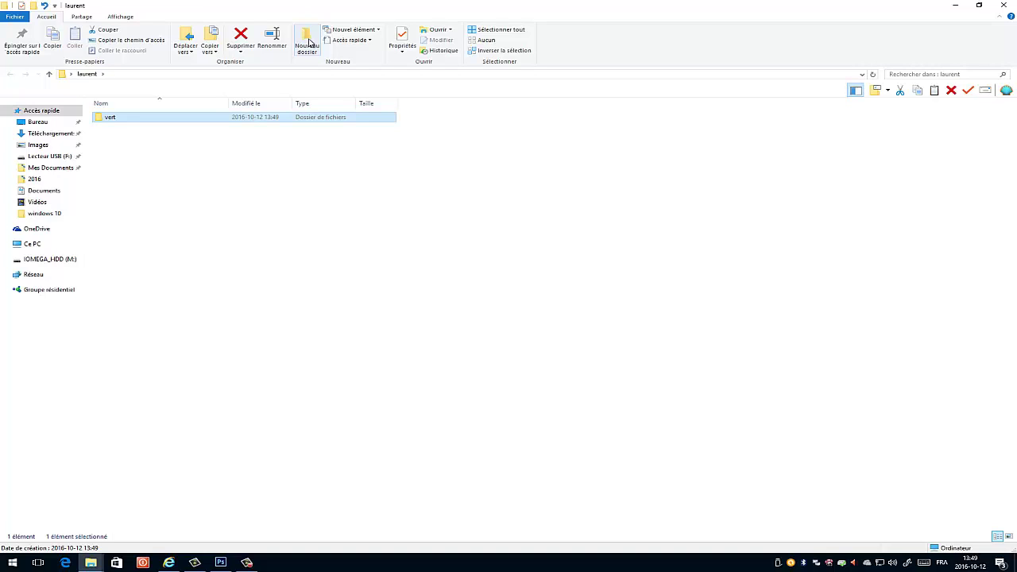
left_click(307, 41)
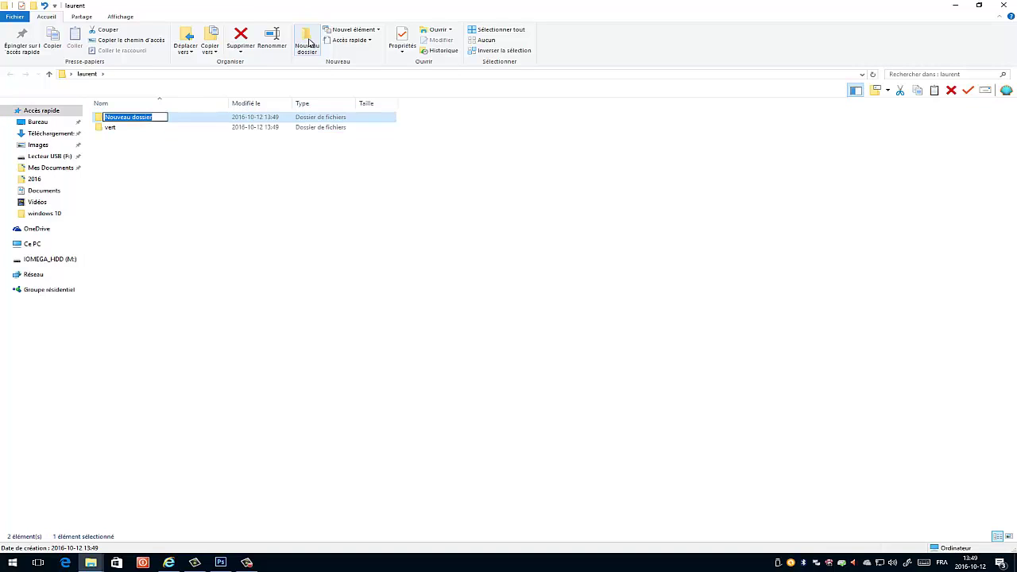
type("jaune")
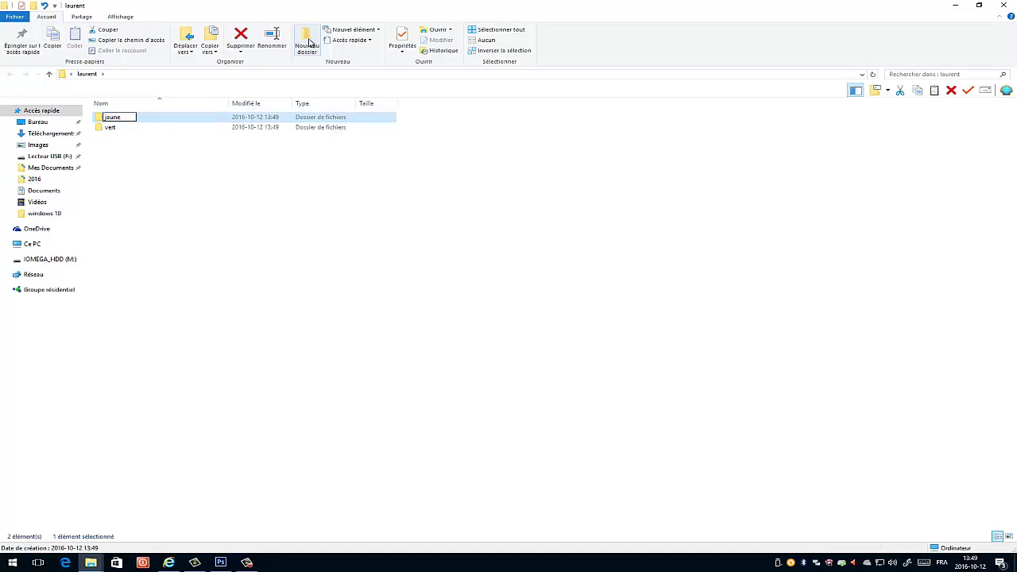
key("Return")
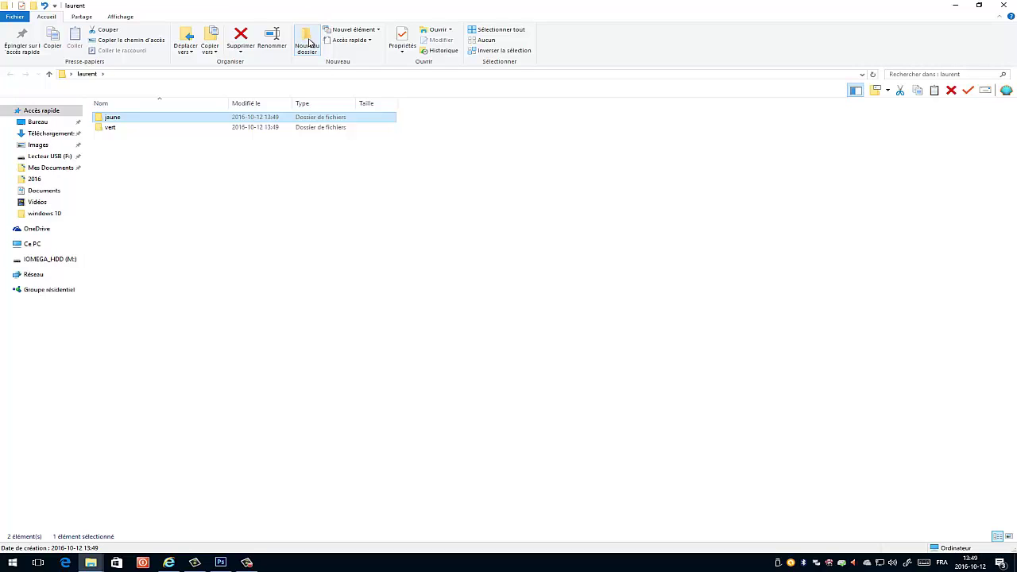
left_click(308, 40)
type("b")
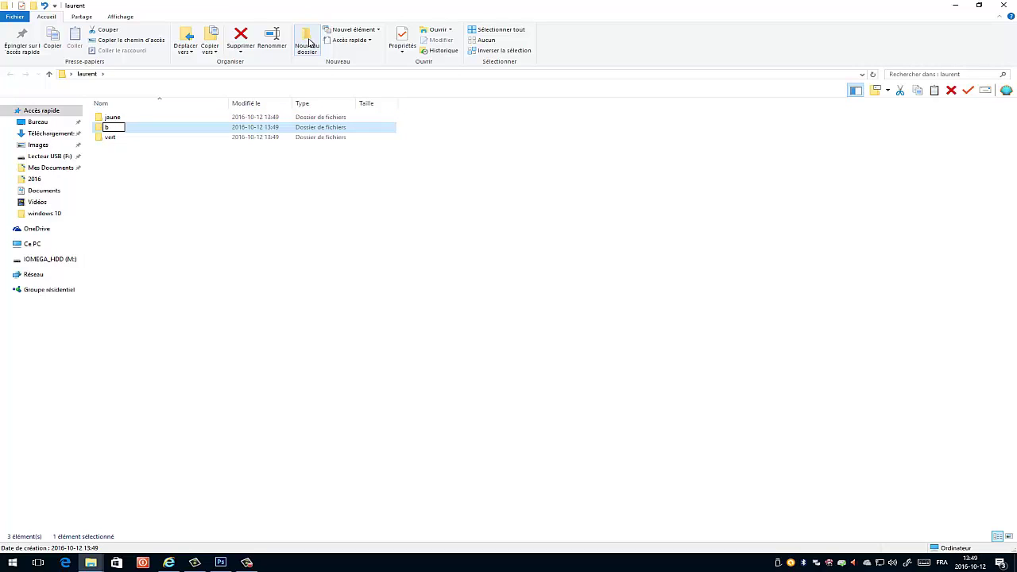
type("leu")
key("Return")
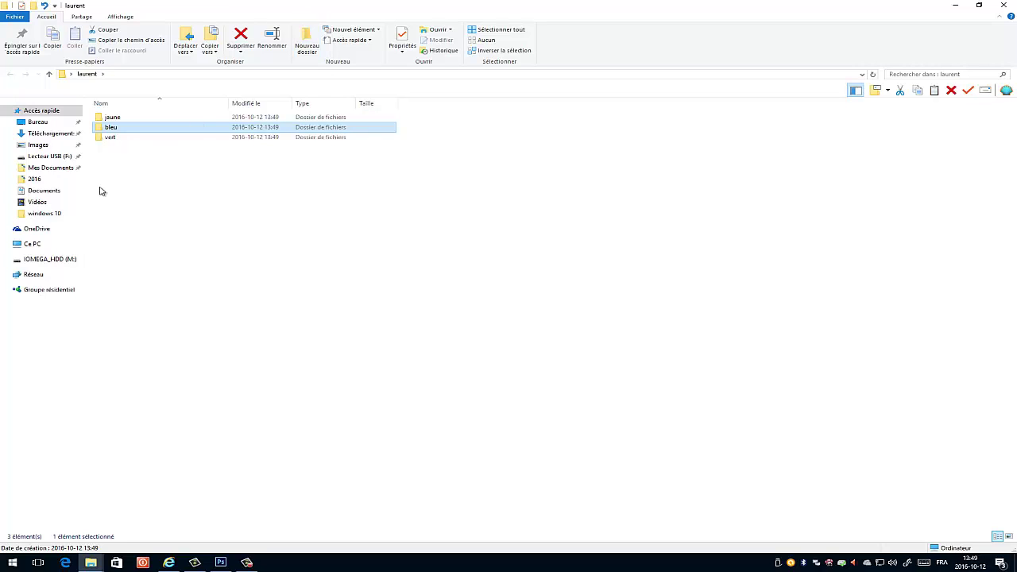
left_click(201, 203)
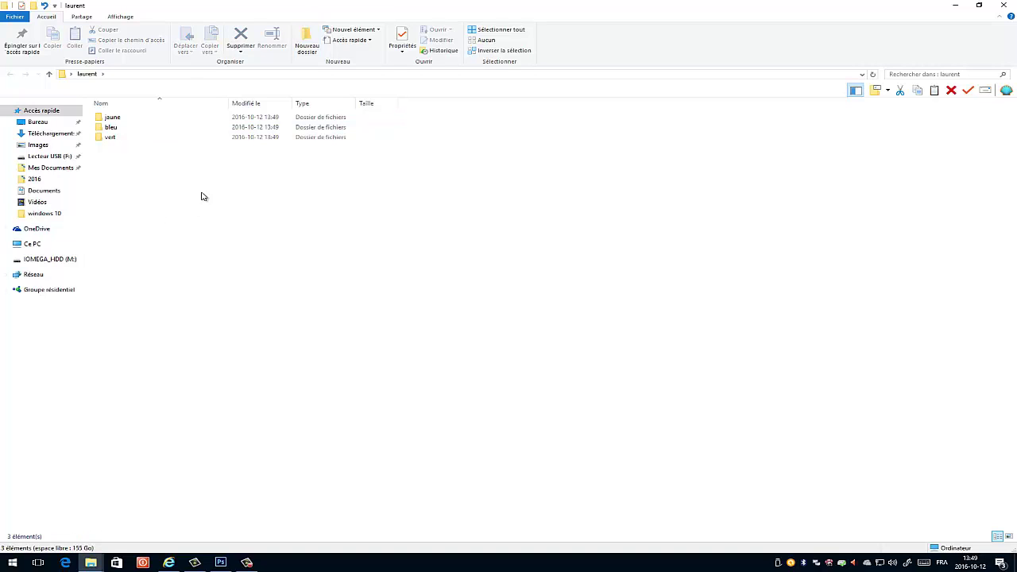
Compare the folder's display layouts, from Très grandes icônes through Contenu, and finish on the Détails layout.
left_click(127, 18)
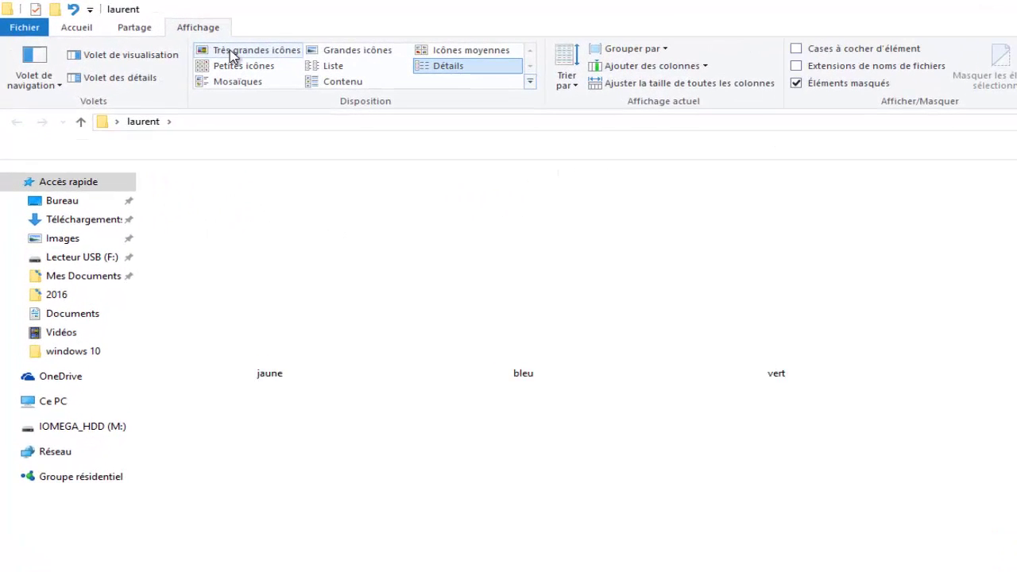
left_click(232, 52)
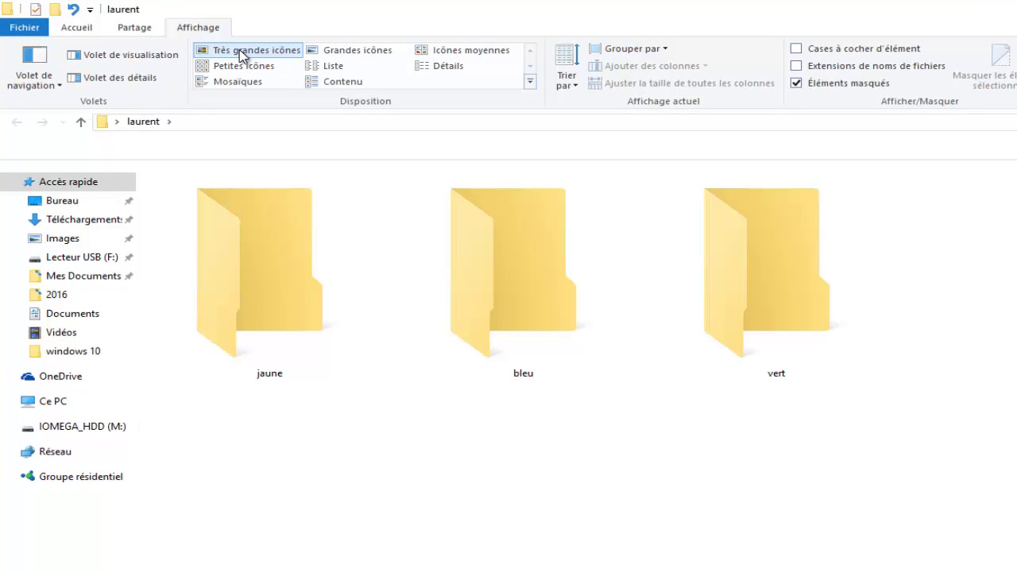
left_click(343, 55)
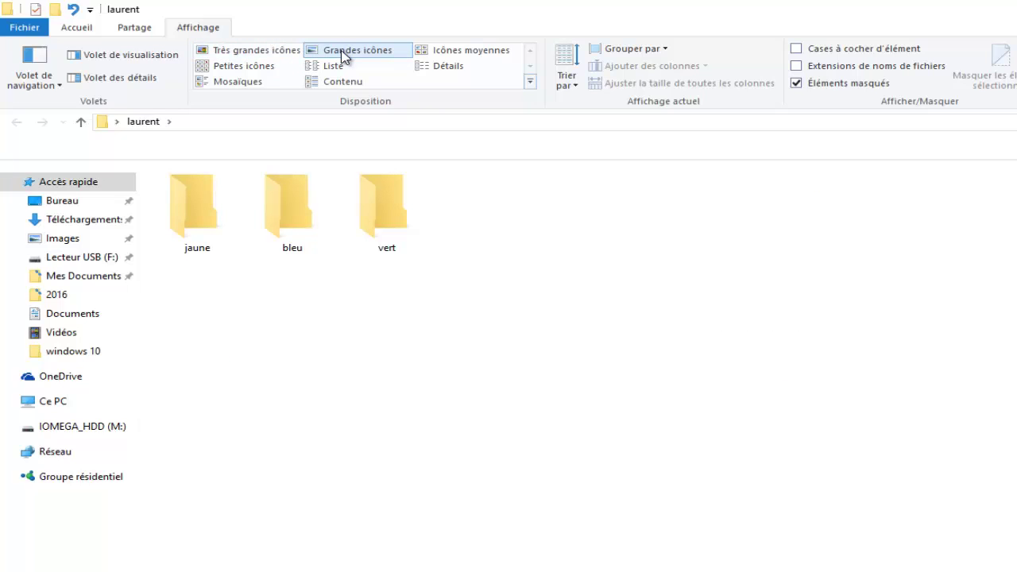
left_click(455, 53)
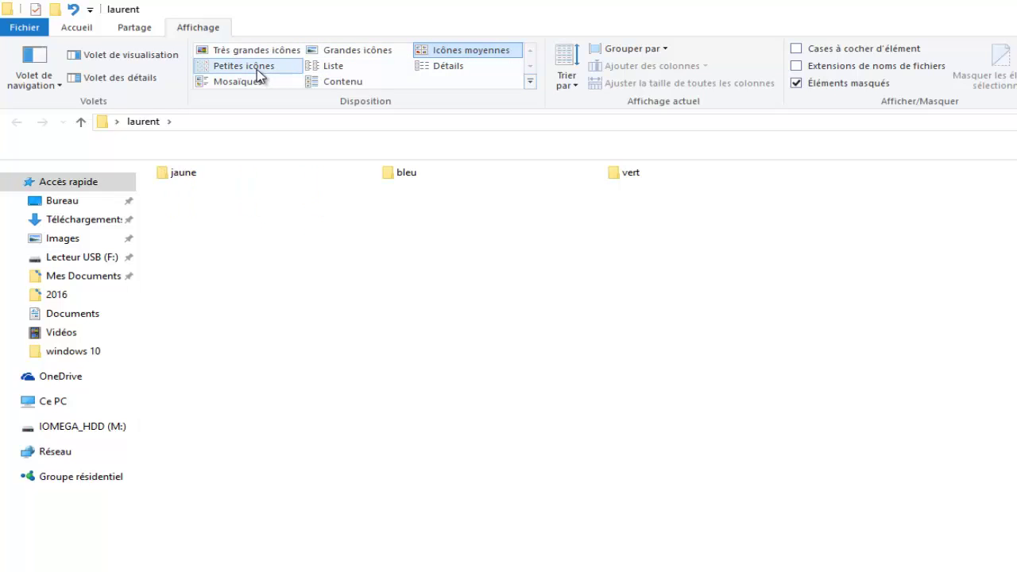
left_click(260, 75)
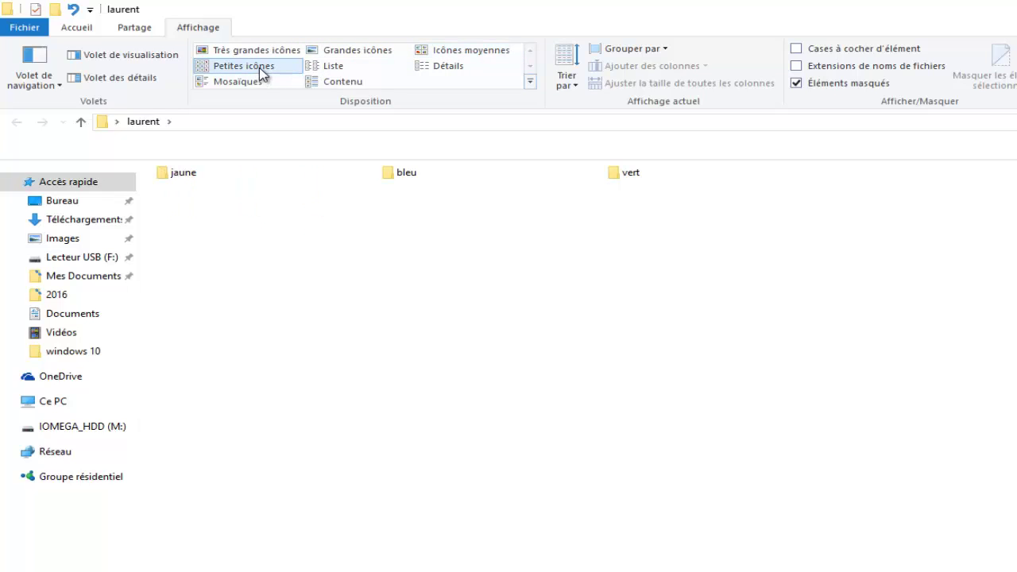
left_click(329, 68)
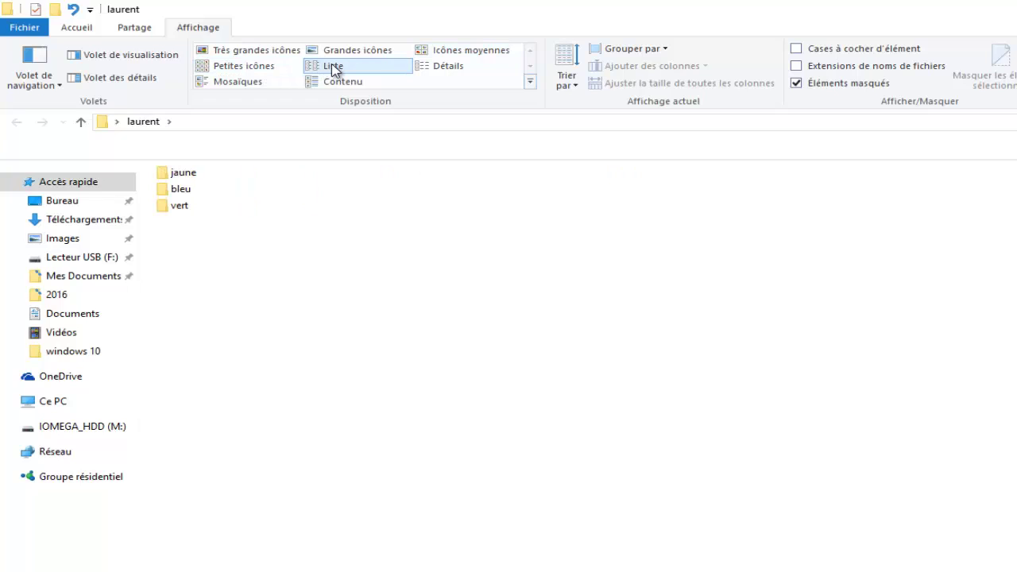
left_click(444, 70)
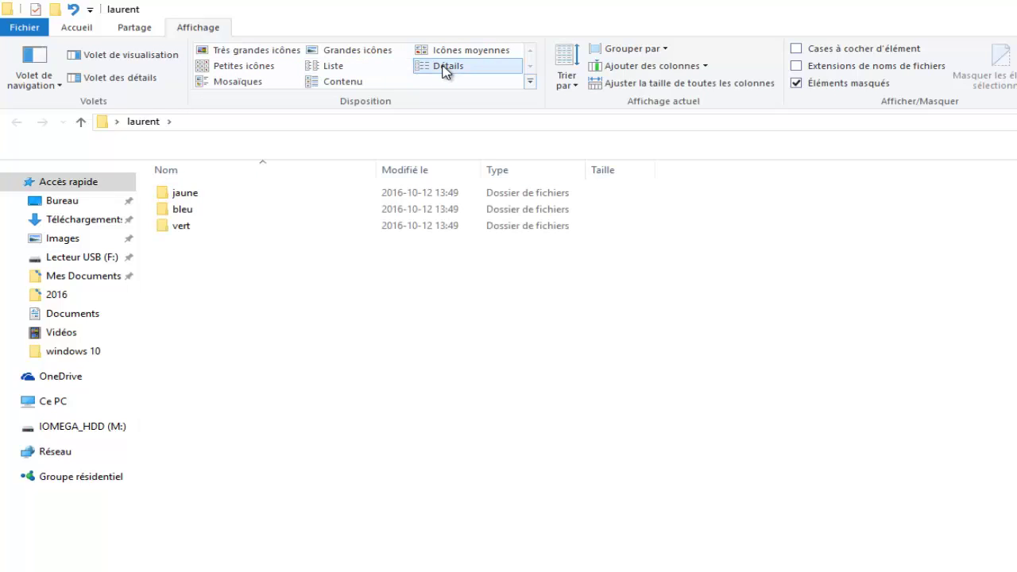
left_click(253, 84)
left_click(331, 87)
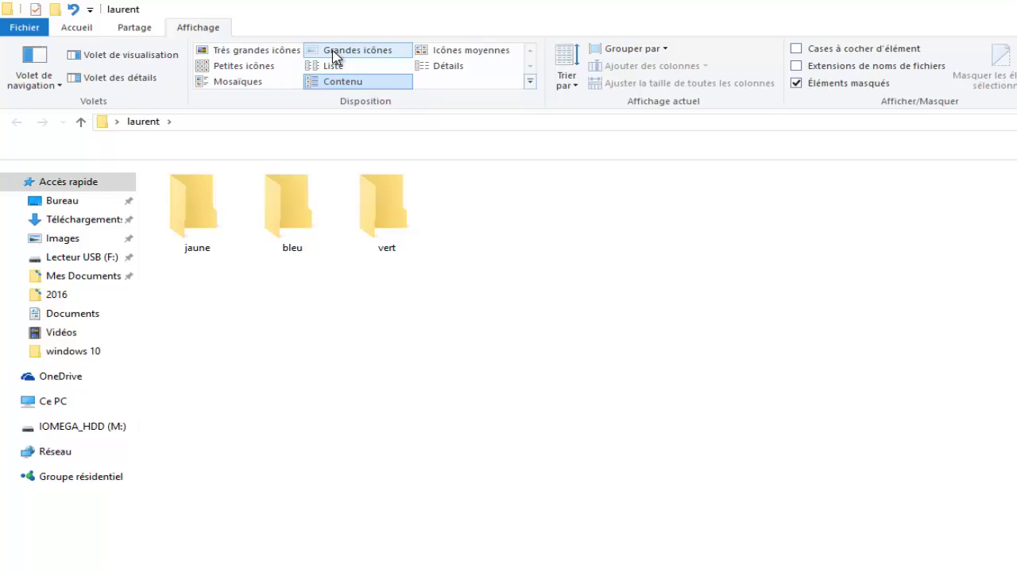
left_click(335, 56)
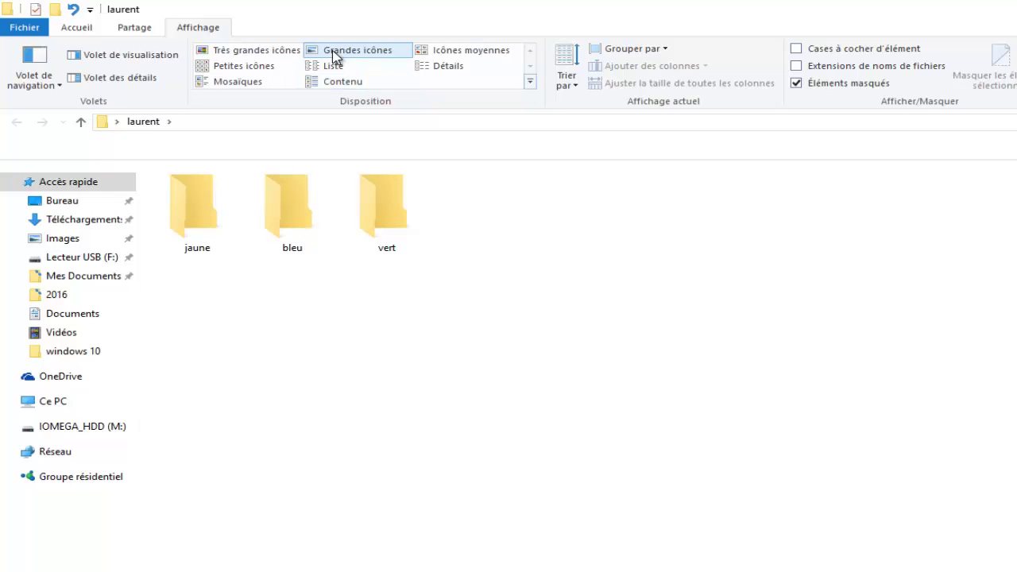
left_click(450, 67)
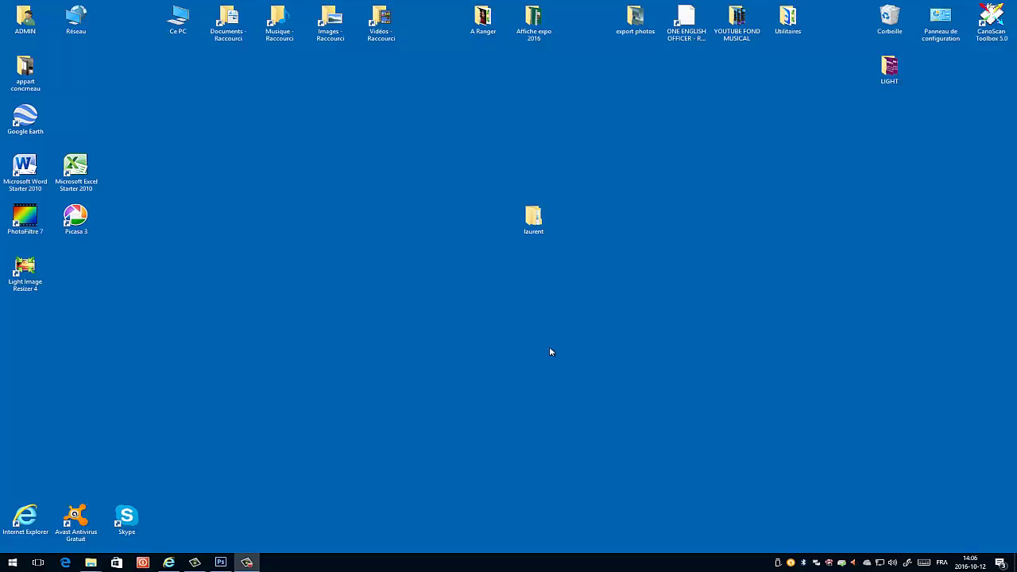
Switch to Microsoft Word Starter 2010 and write "Mon texte numero 1" in the blank document.
double_click(26, 169)
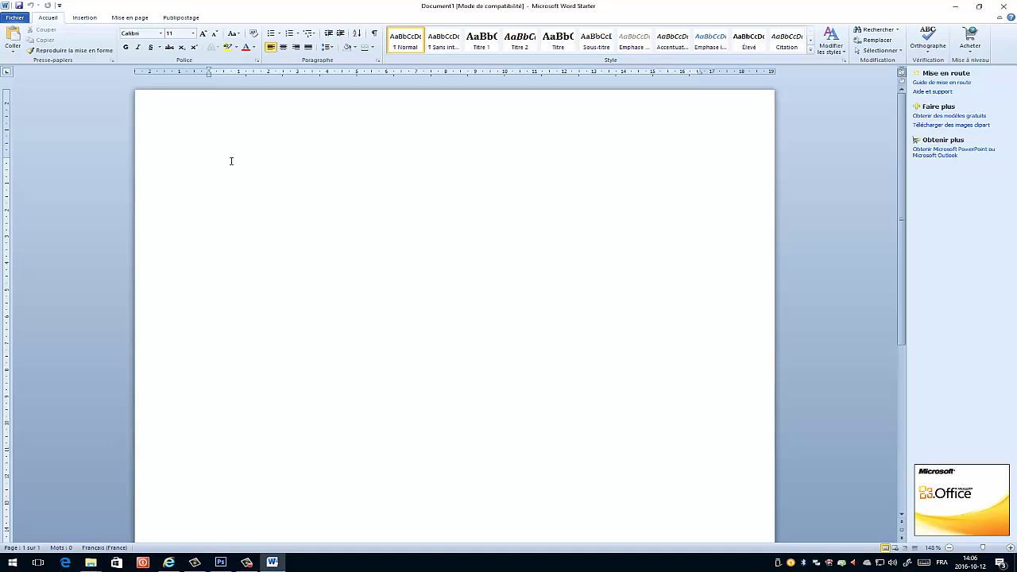
type("Mon texte numero 1")
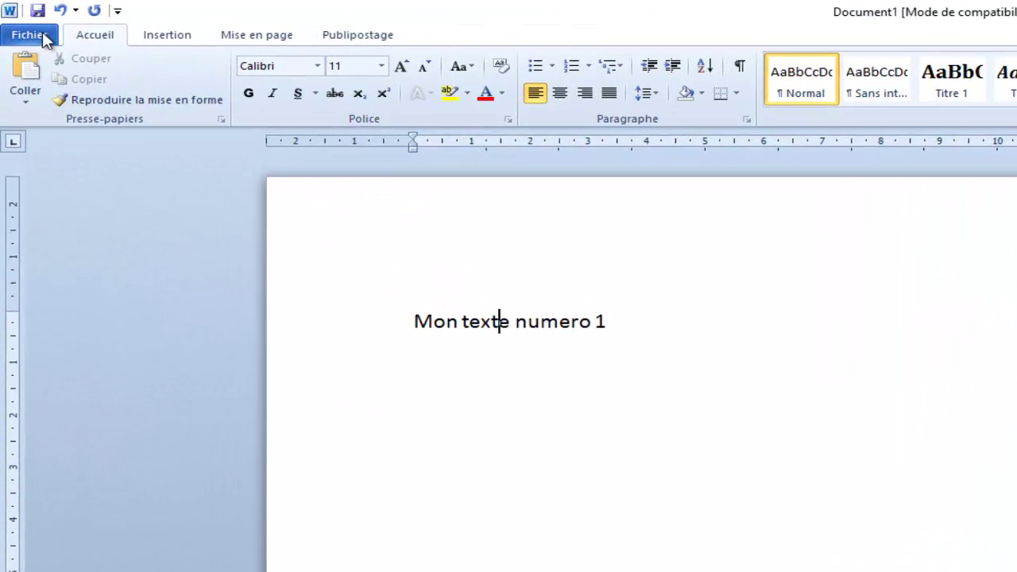
Begin saving the document with Save As, choosing Bureau as the location and listing its contents in the Détails layout.
left_click(40, 39)
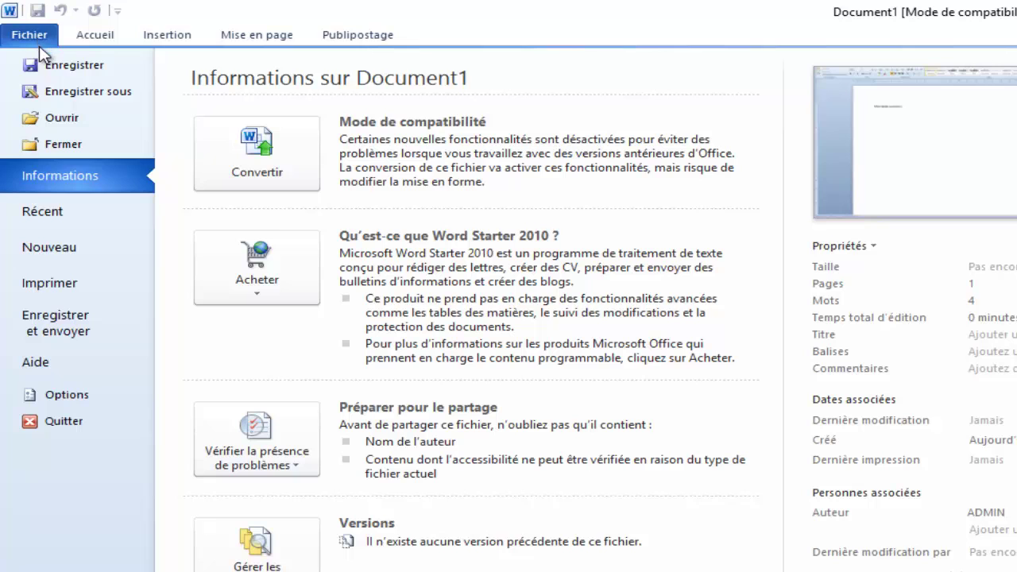
left_click(62, 90)
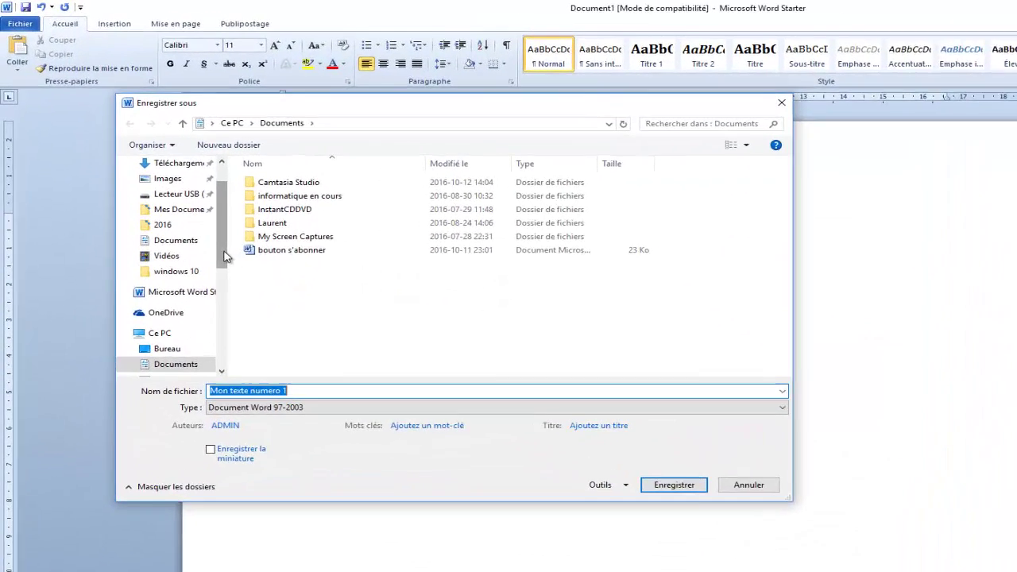
scroll(163, 163, "up", 1)
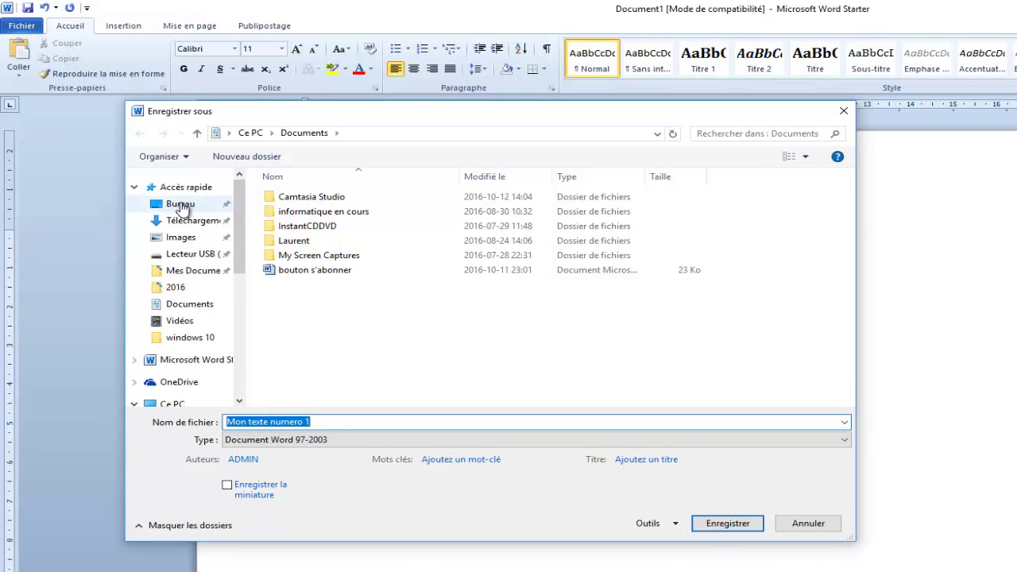
left_click(181, 205)
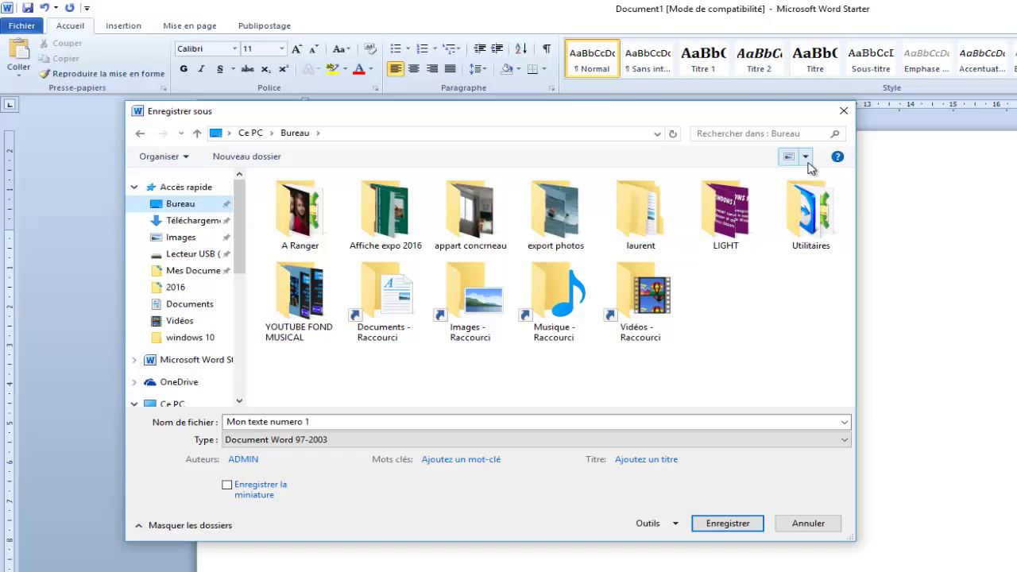
left_click(806, 159)
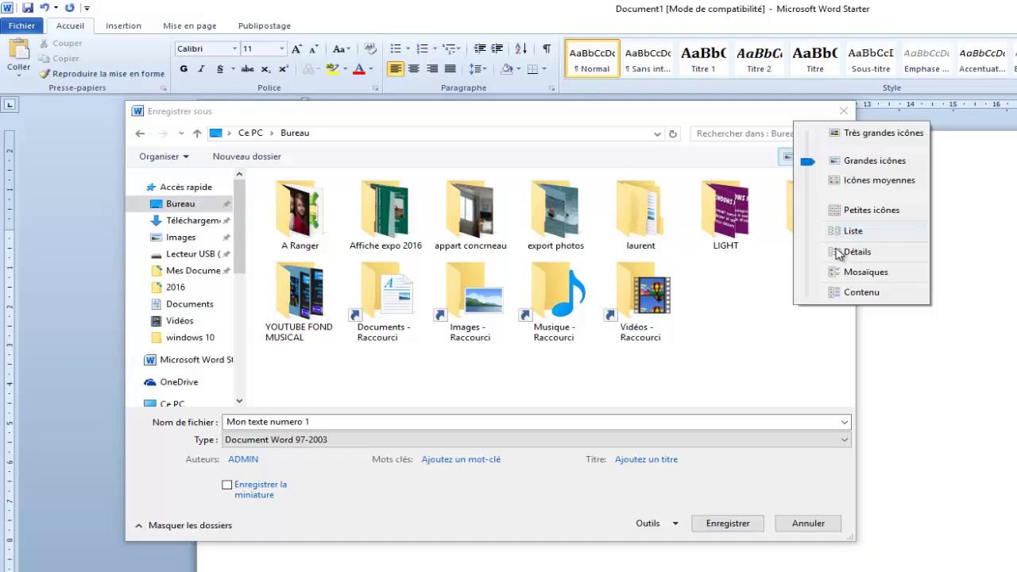
left_click(840, 253)
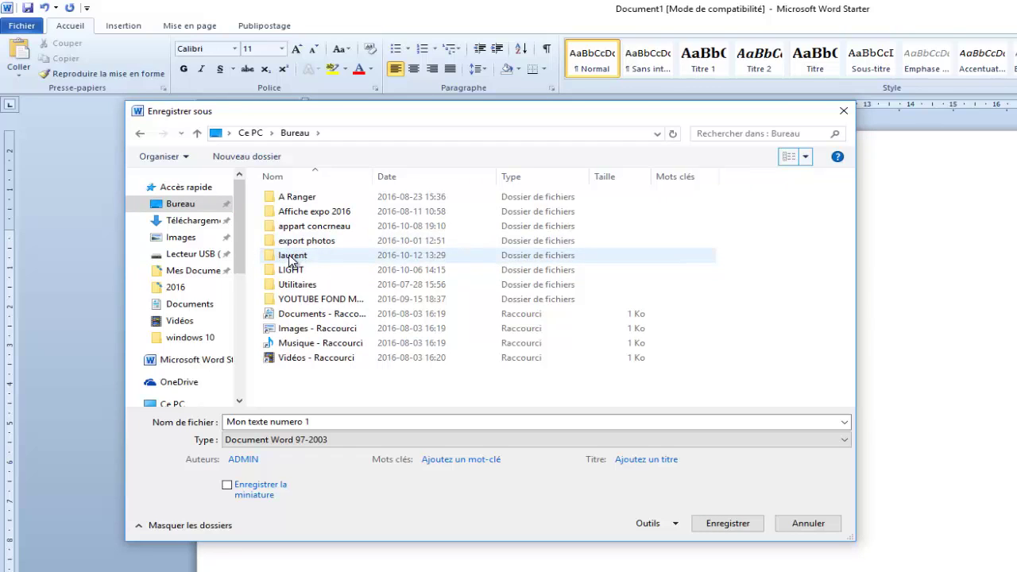
Set the save location to the bleu subfolder inside the new folder on the desktop.
mouse_move(294, 263)
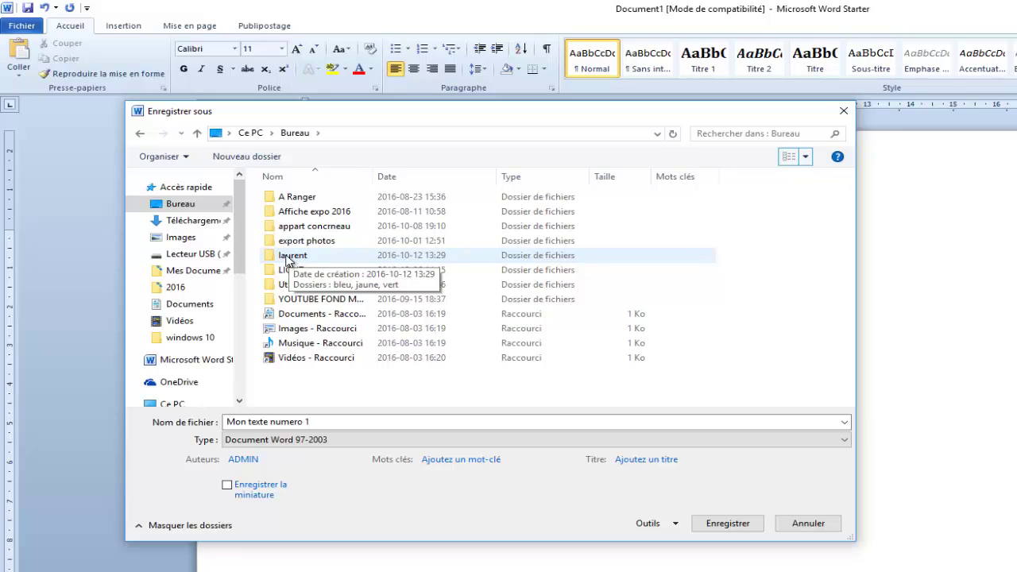
left_click(287, 262)
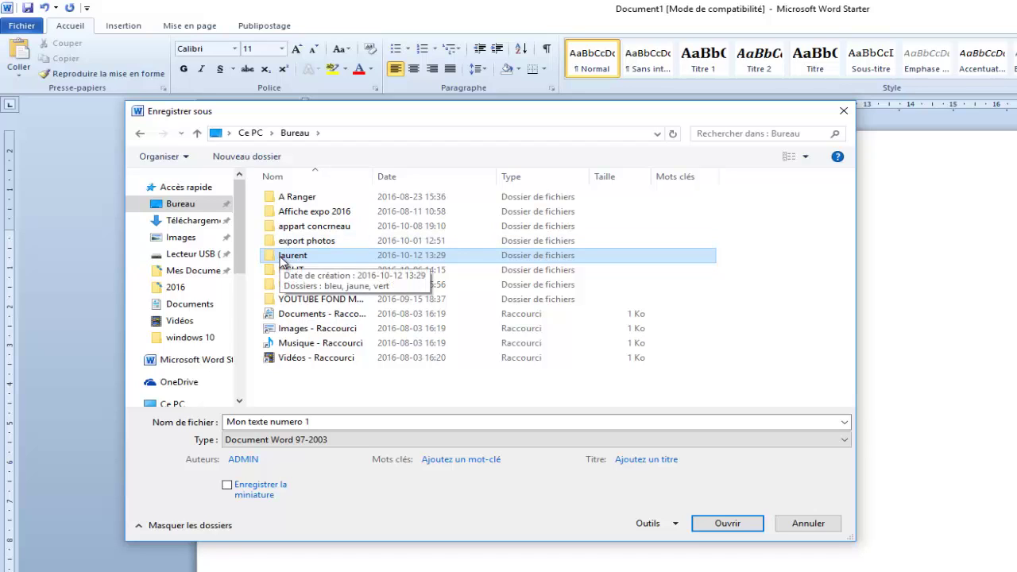
double_click(282, 262)
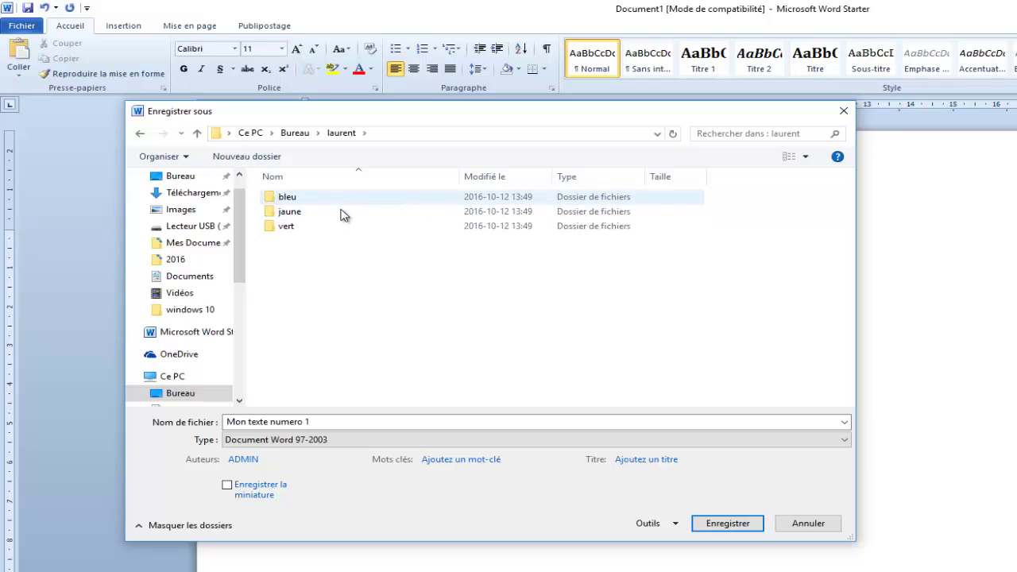
double_click(280, 198)
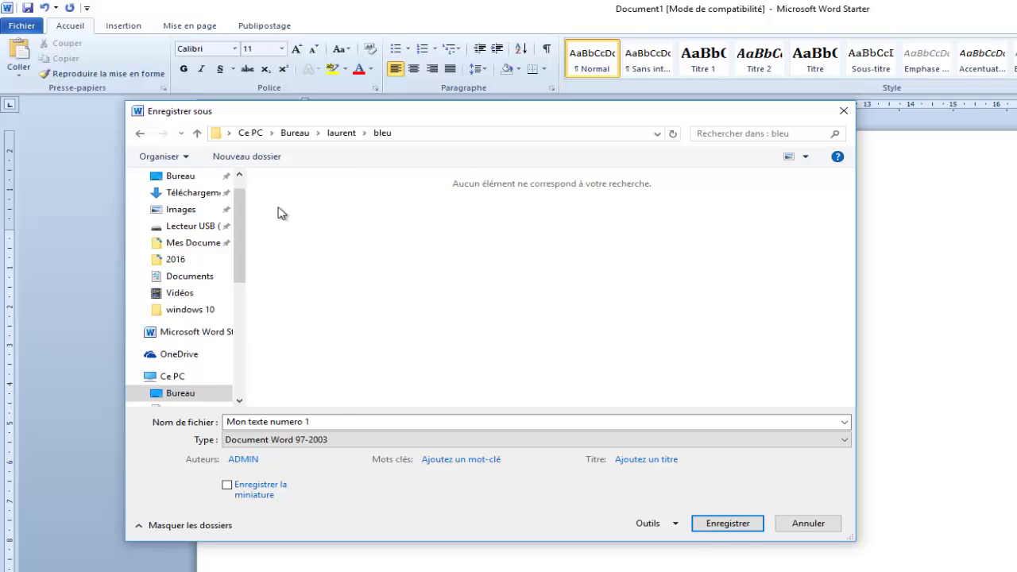
Save the document in the bleu folder under the name "texte 1" and close Word.
left_click(339, 422)
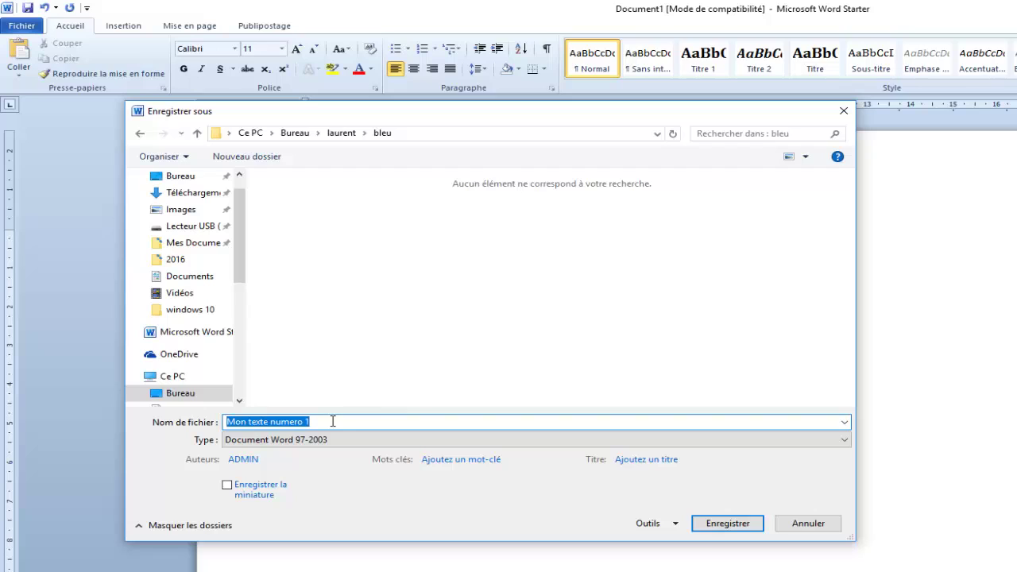
type("texte ")
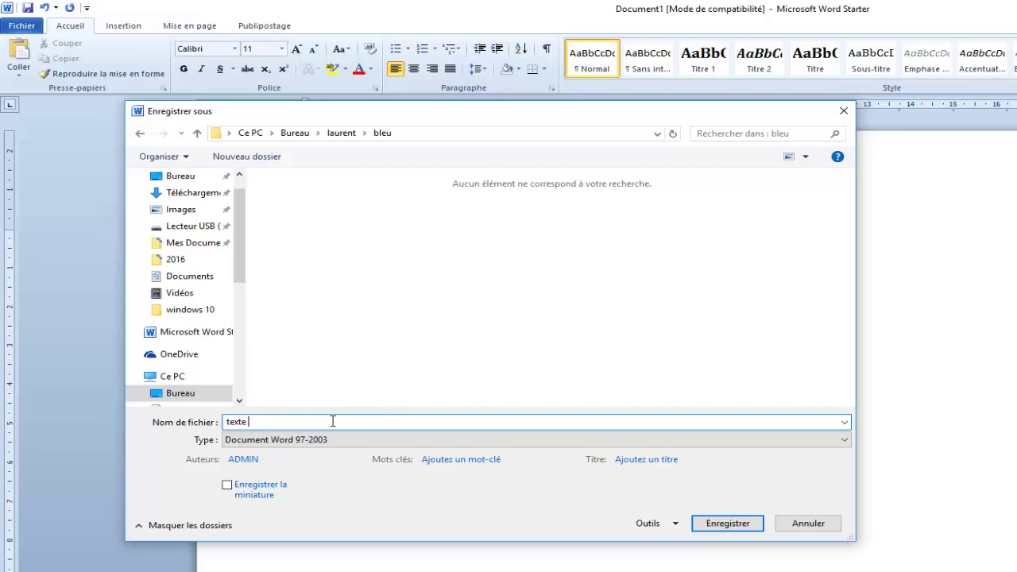
type("1")
left_click(740, 529)
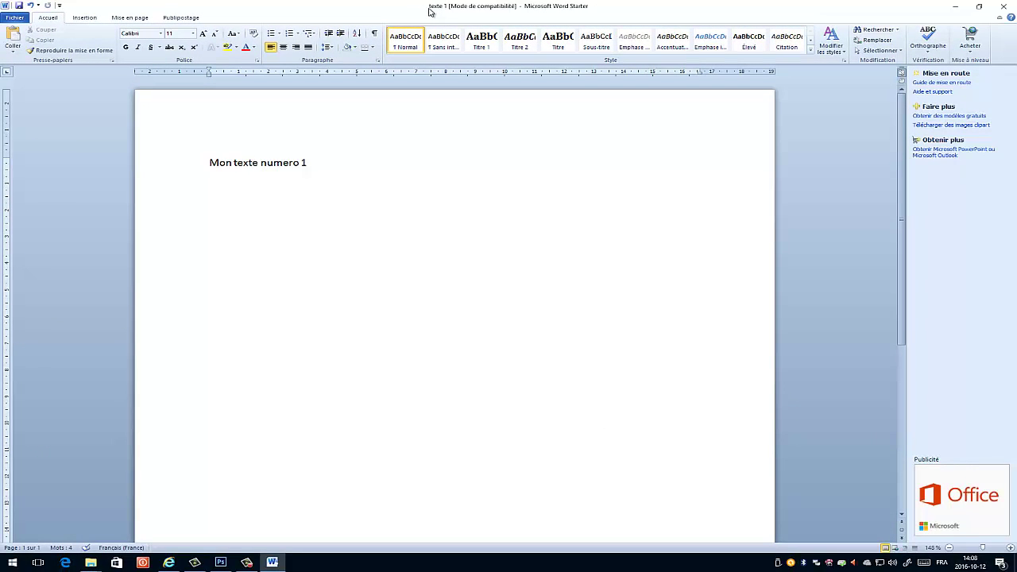
left_click(1005, 8)
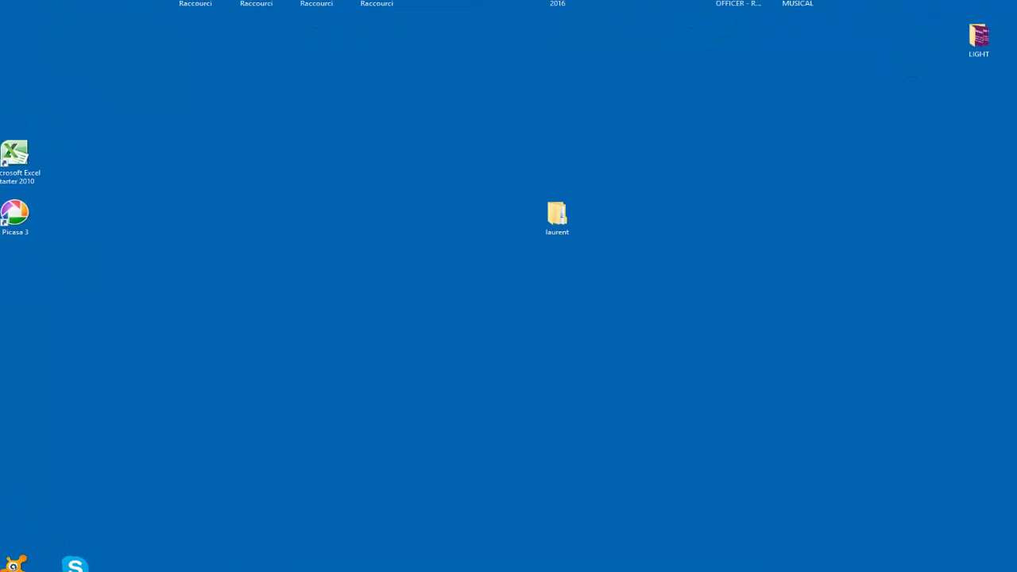